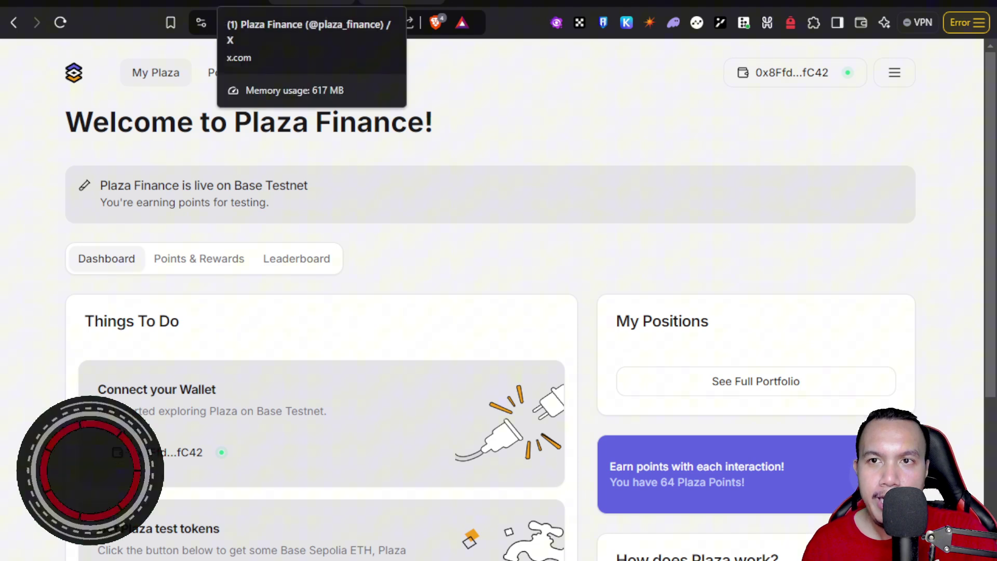
# On Plaza Finance's X profile, scroll the timeline to the Dec 20 testnet milestone post
pyautogui.click(312, 2)
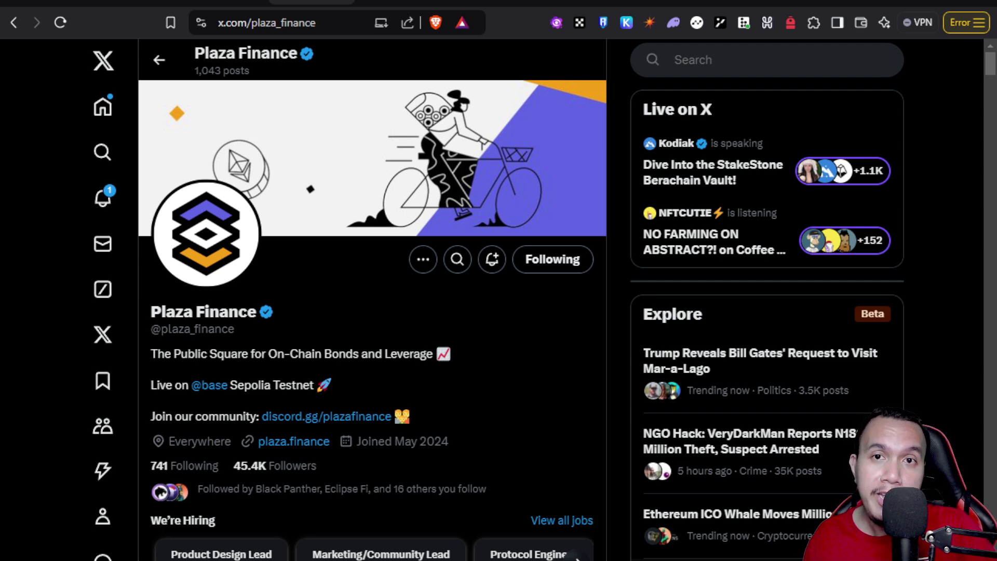
pyautogui.scroll(-15, 497, 418)
pyautogui.scroll(-20, 501, 422)
pyautogui.scroll(-8, 501, 421)
pyautogui.scroll(5, 502, 421)
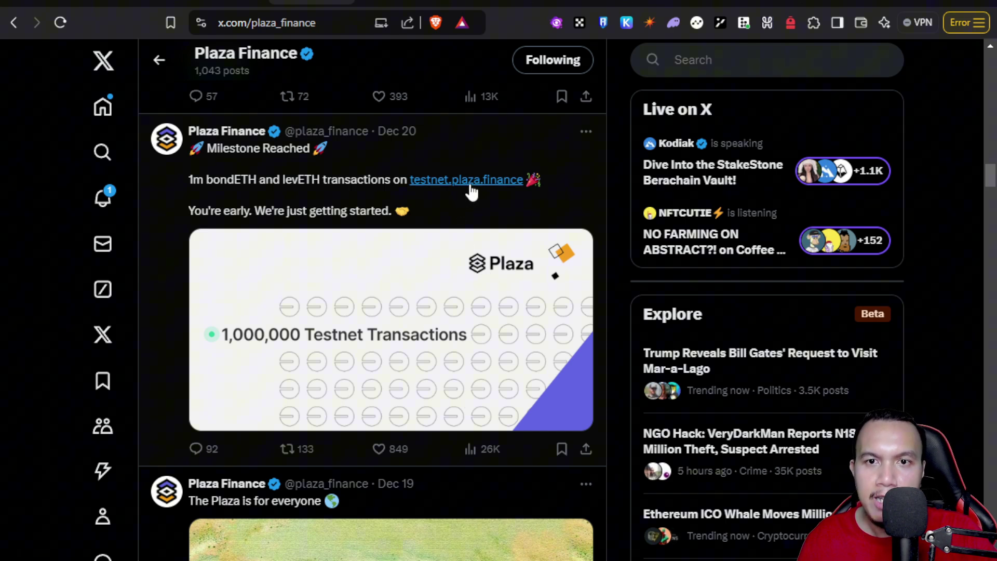
pyautogui.click(495, 183)
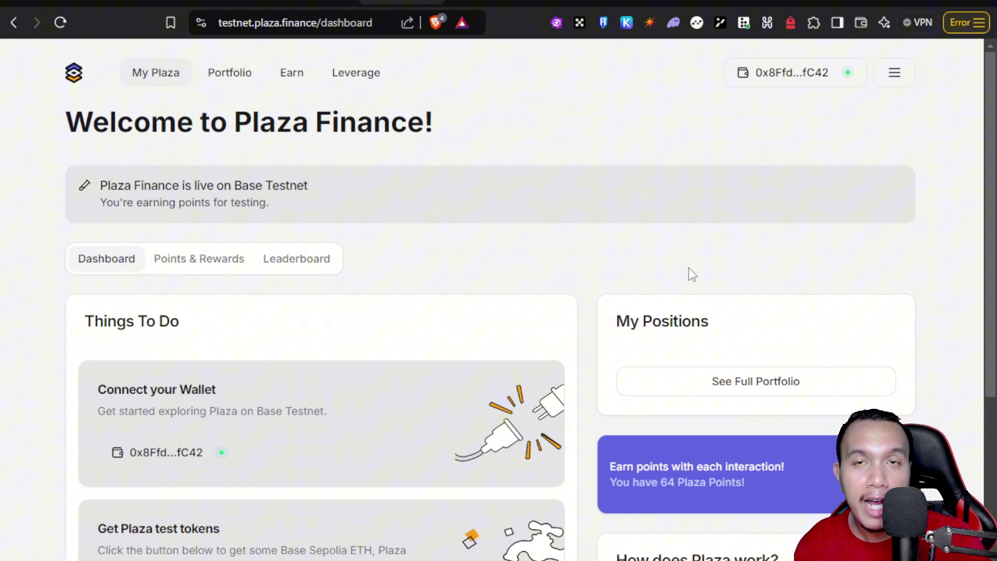
pyautogui.scroll(-3, 227, 424)
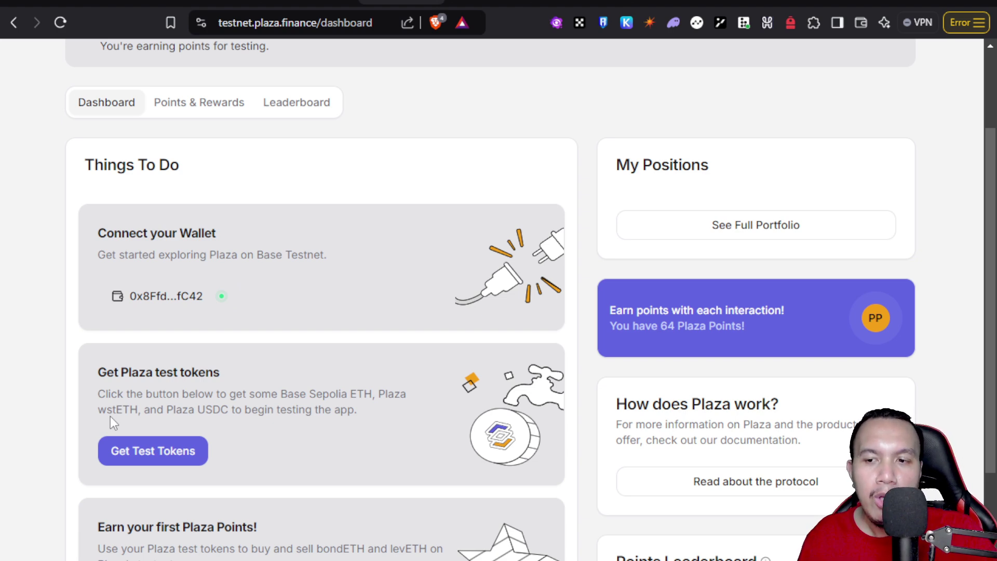
# Request free Base Sepolia ETH, wstETH and USDC test tokens, glance at the wstETH market, then go back
pyautogui.click(170, 456)
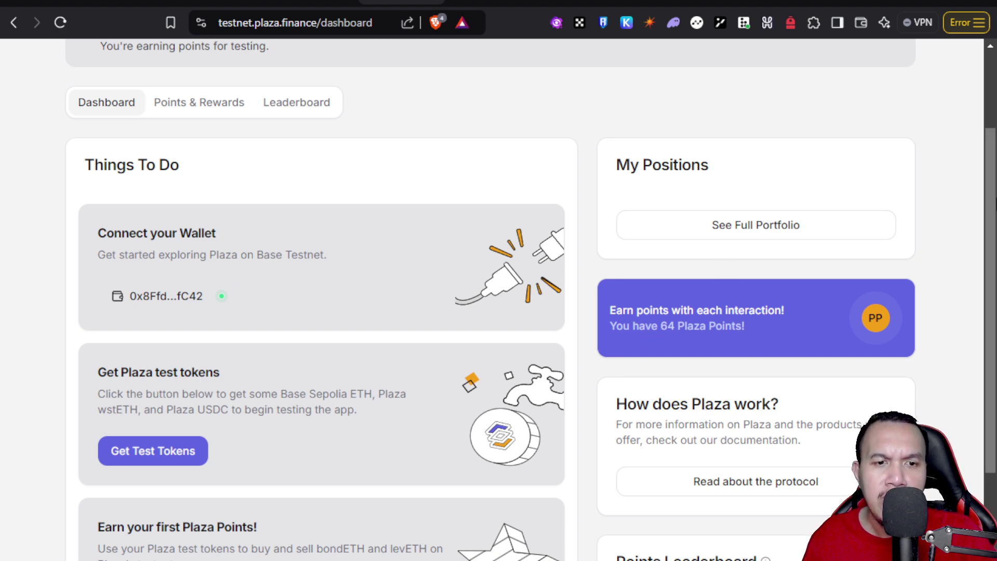
pyautogui.scroll(-6, 943, 283)
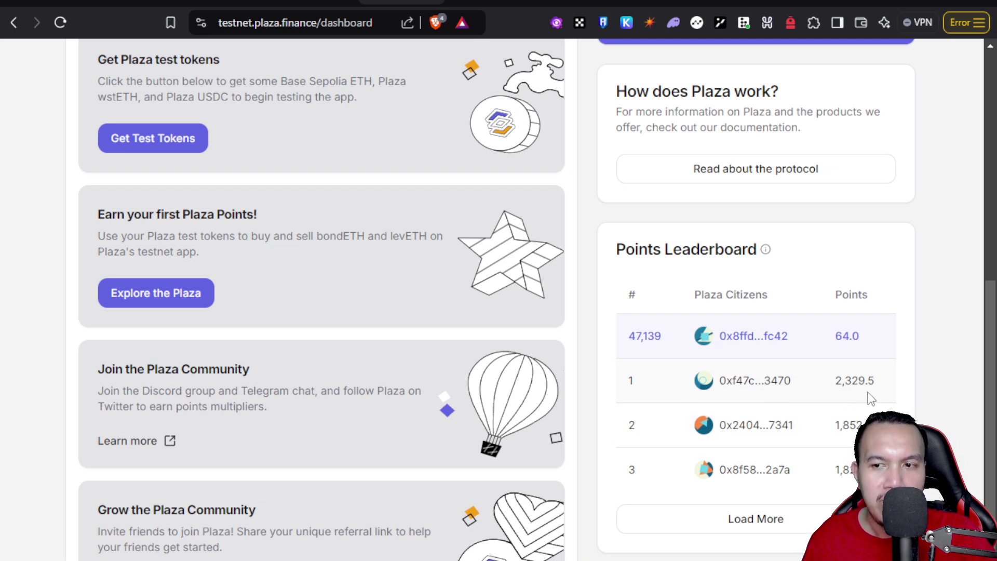
pyautogui.scroll(2, 534, 444)
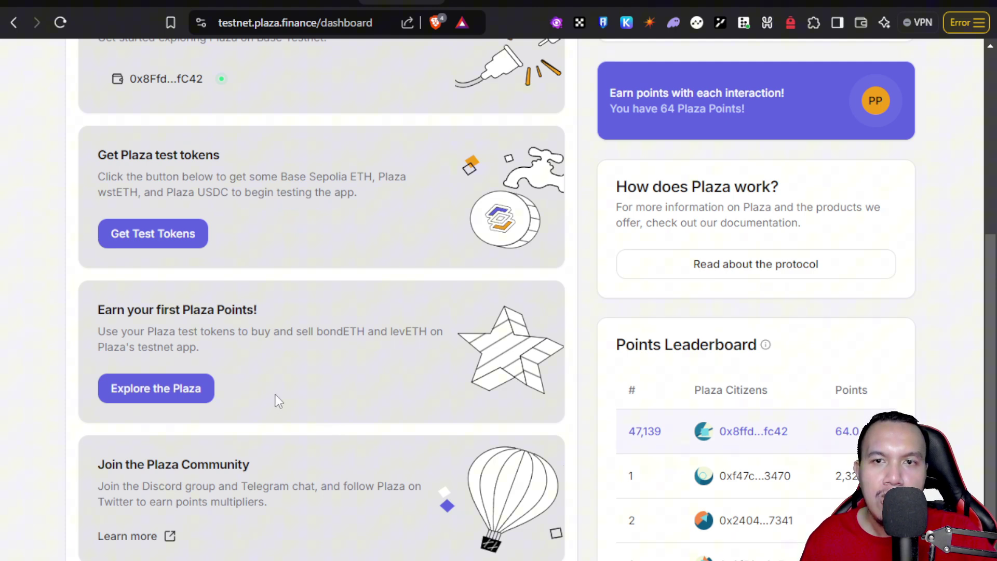
pyautogui.click(186, 391)
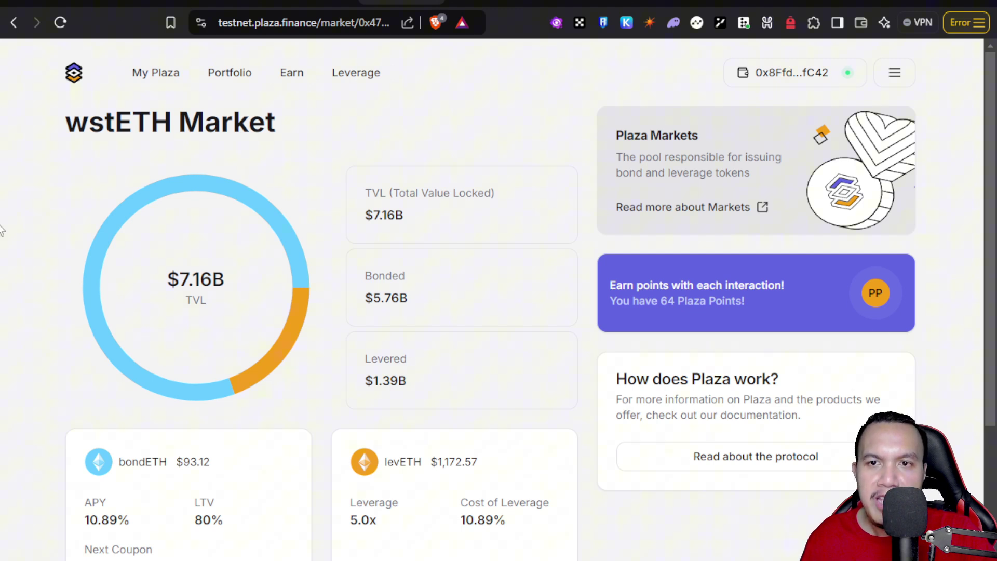
pyautogui.hotkey('alt', 'Left')
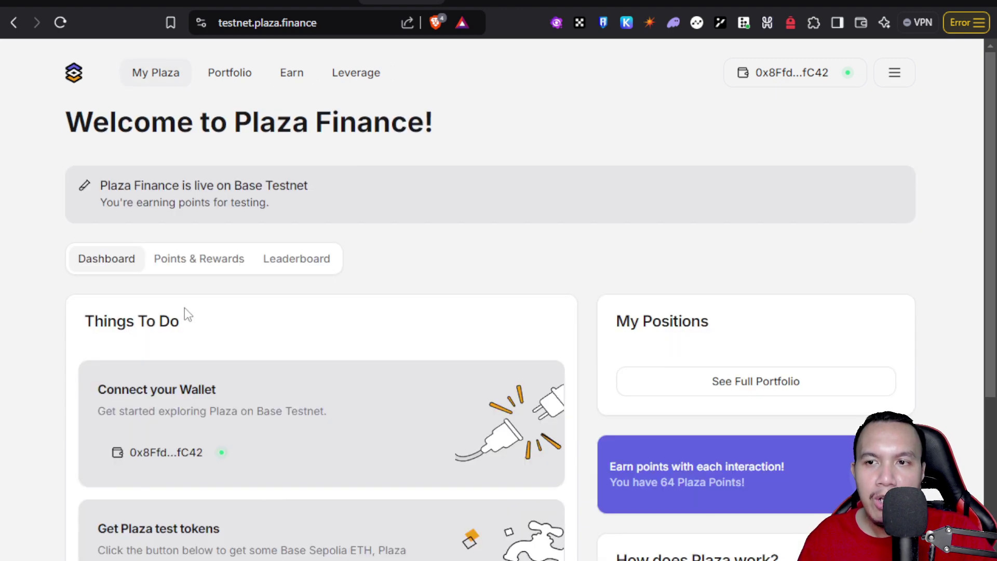
# Review Points & Rewards: 64 points, level 1, 1x multiplier, plus the Rewards, Multipliers and Level Rewards guides
pyautogui.click(203, 267)
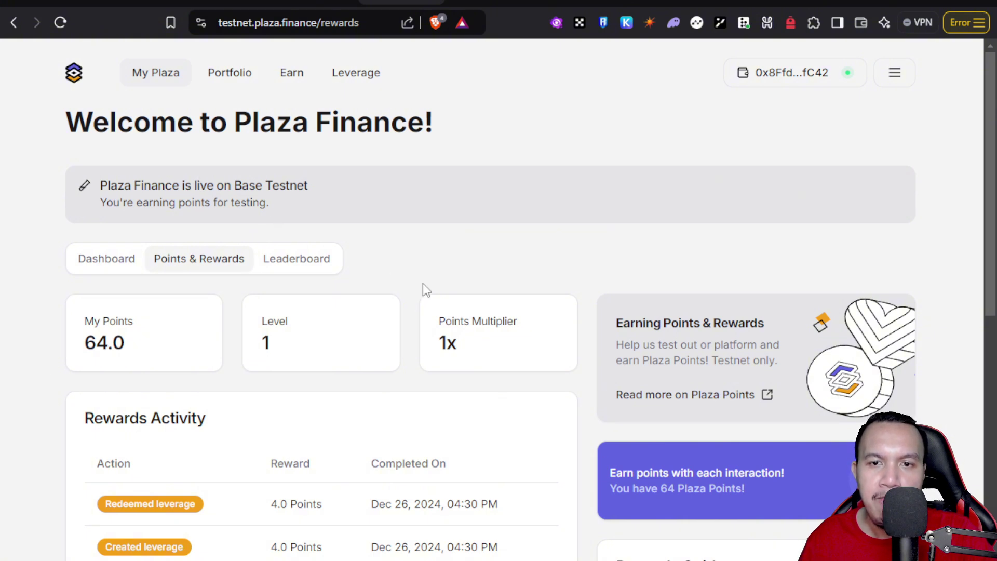
pyautogui.scroll(-7, 896, 260)
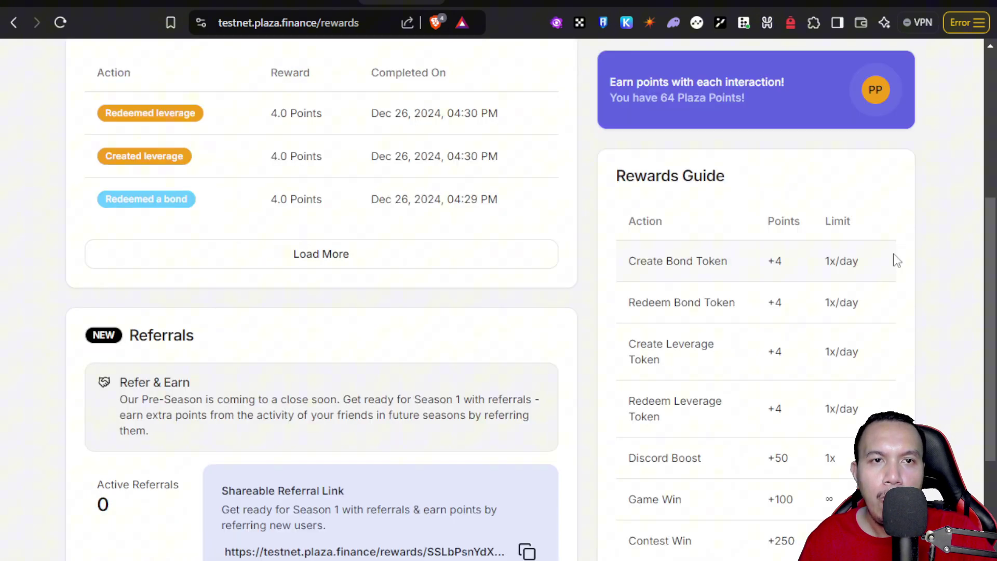
pyautogui.scroll(-1, 897, 260)
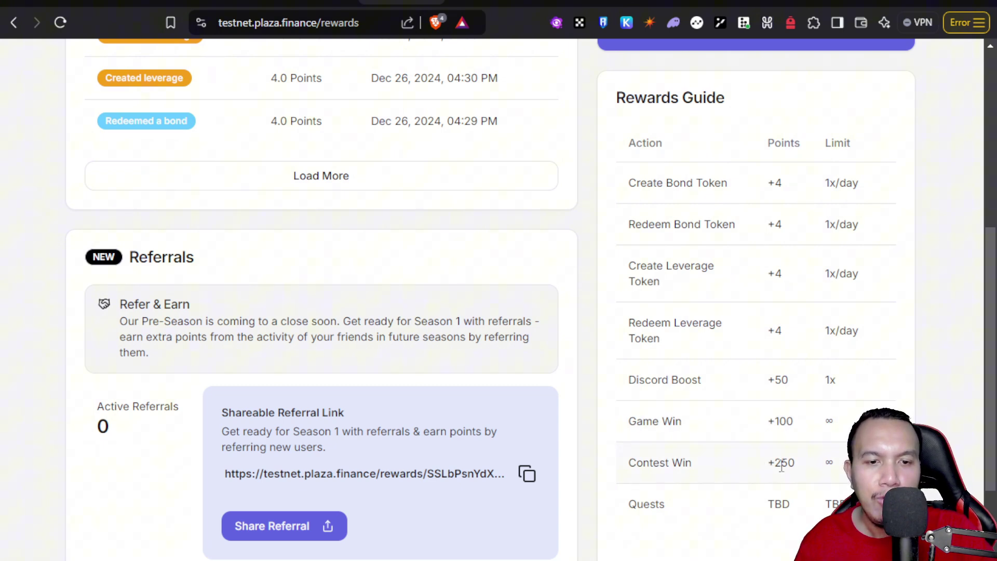
pyautogui.scroll(2, 769, 478)
pyautogui.scroll(-5, 769, 478)
pyautogui.scroll(-2, 769, 478)
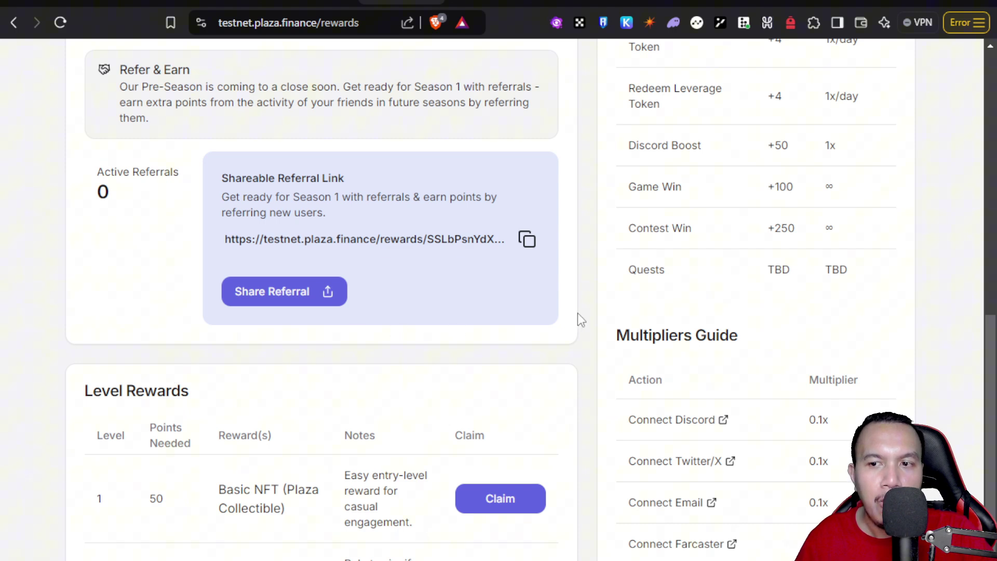
pyautogui.scroll(-5, 579, 317)
pyautogui.scroll(1, 579, 318)
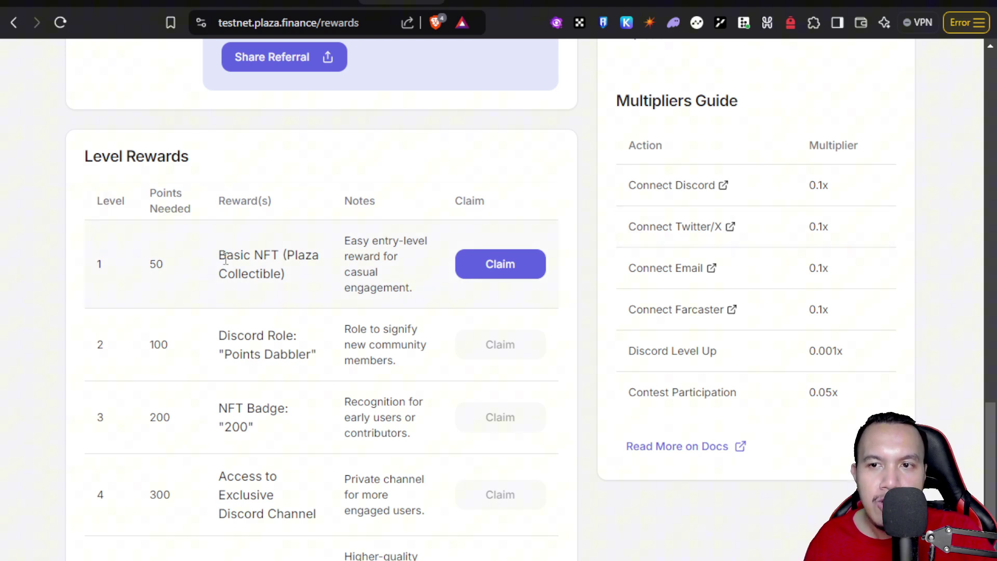
# Claim the Level 1 Basic NFT reward, approving the network and transaction in the wallet
pyautogui.click(499, 276)
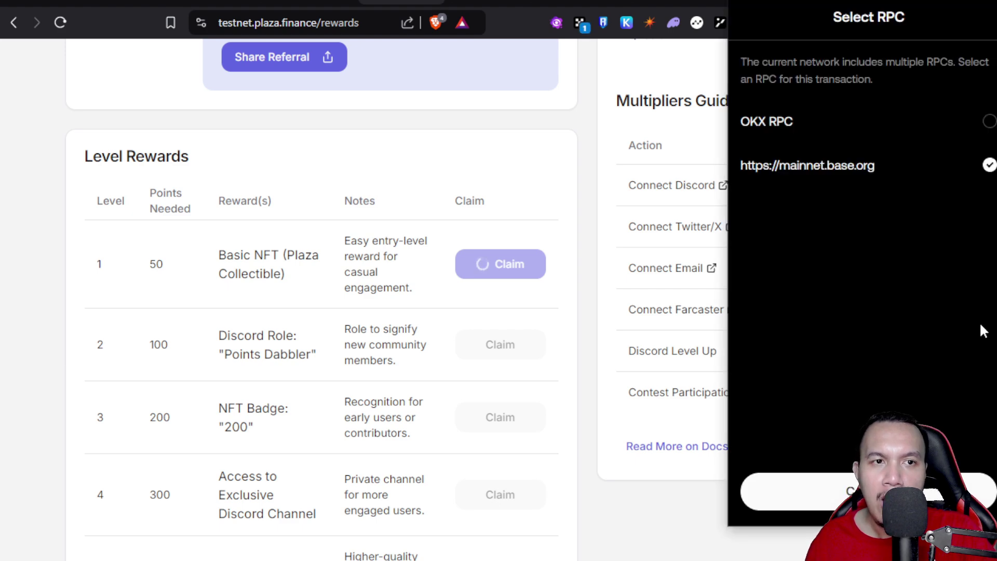
pyautogui.click(862, 491)
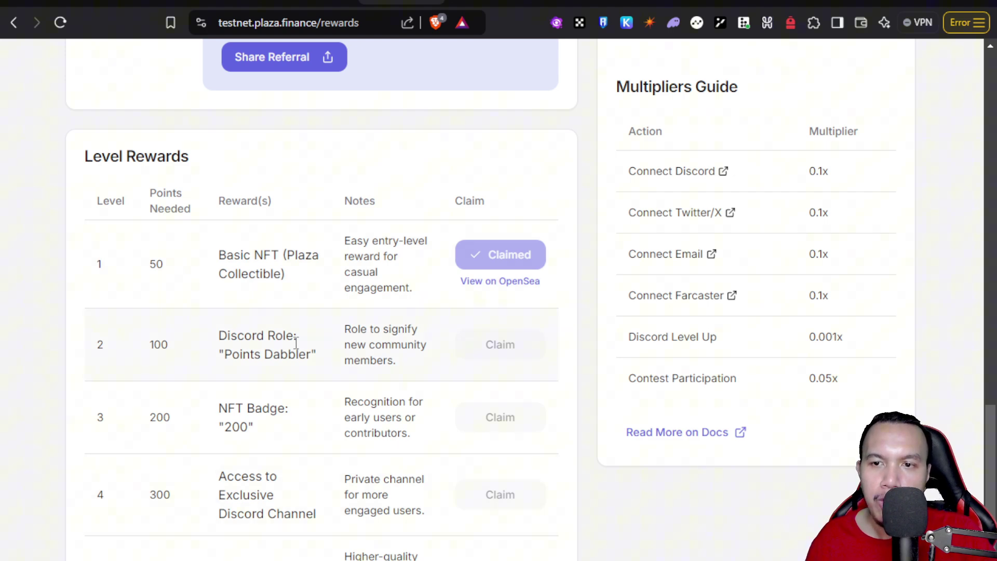
pyautogui.scroll(10, 293, 363)
pyautogui.scroll(-3, 848, 358)
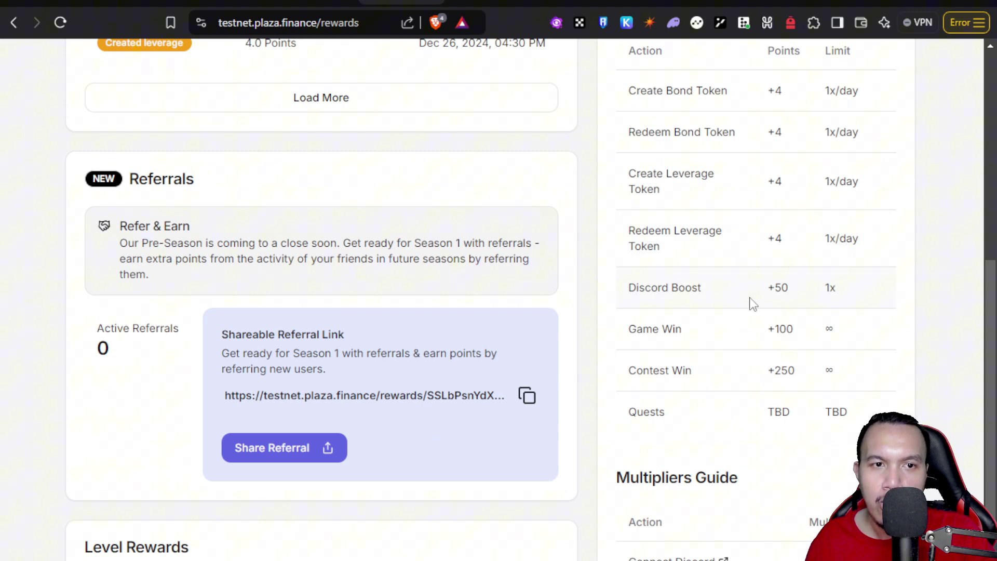
pyautogui.scroll(1, 772, 304)
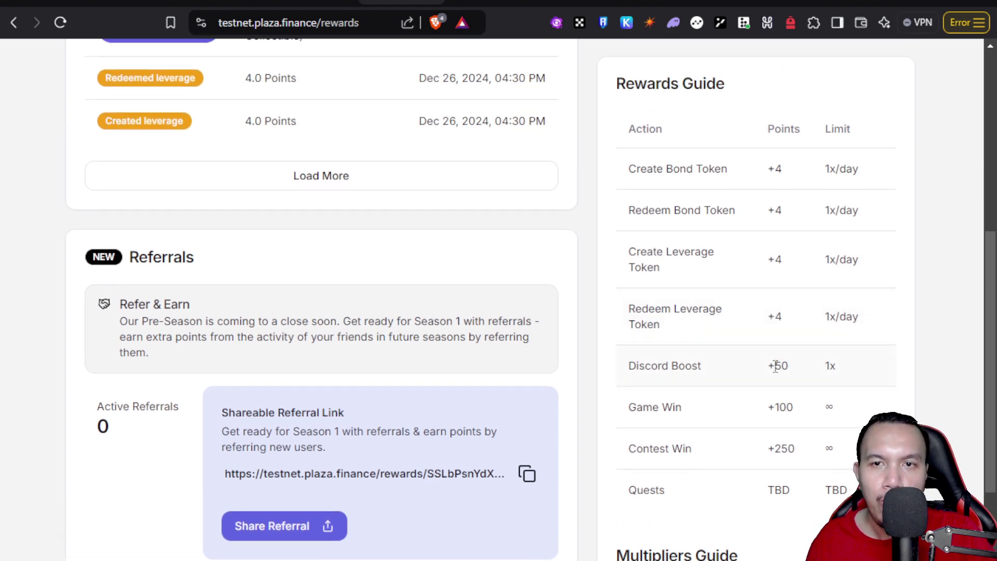
pyautogui.scroll(6, 780, 372)
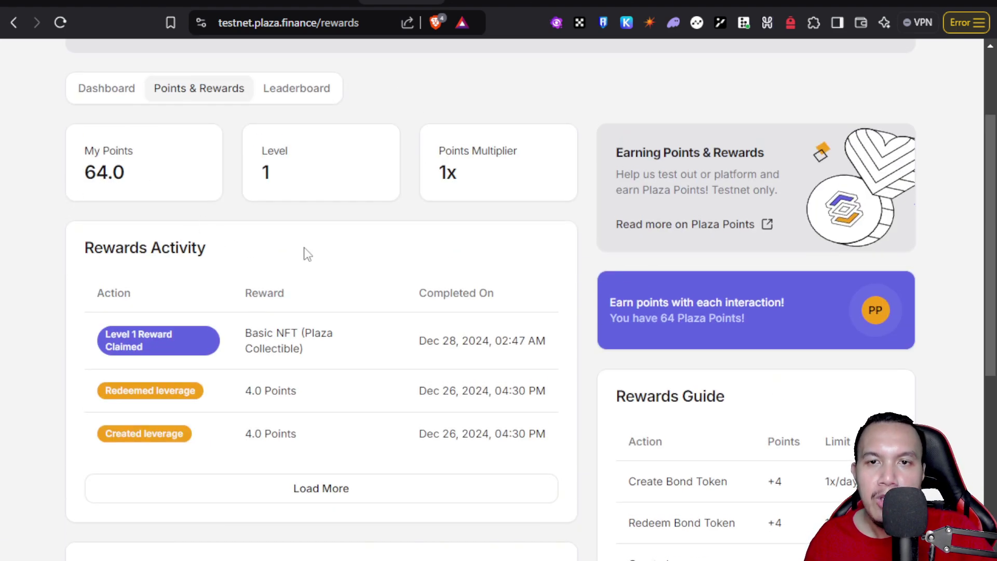
pyautogui.scroll(-4, 560, 314)
# Open the Plaza Finance Discord server's Server Boost page
pyautogui.scroll(4, 563, 314)
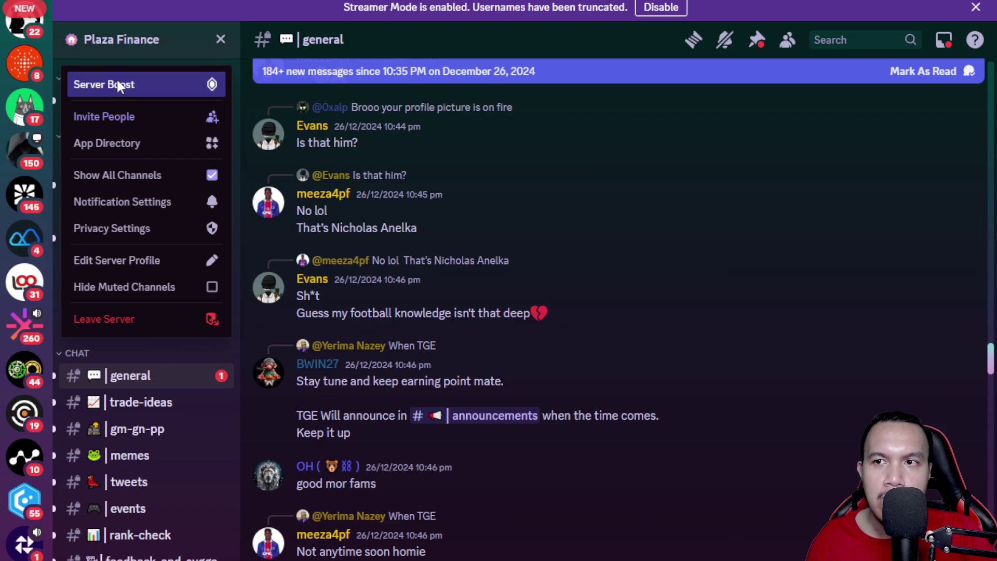
pyautogui.click(119, 86)
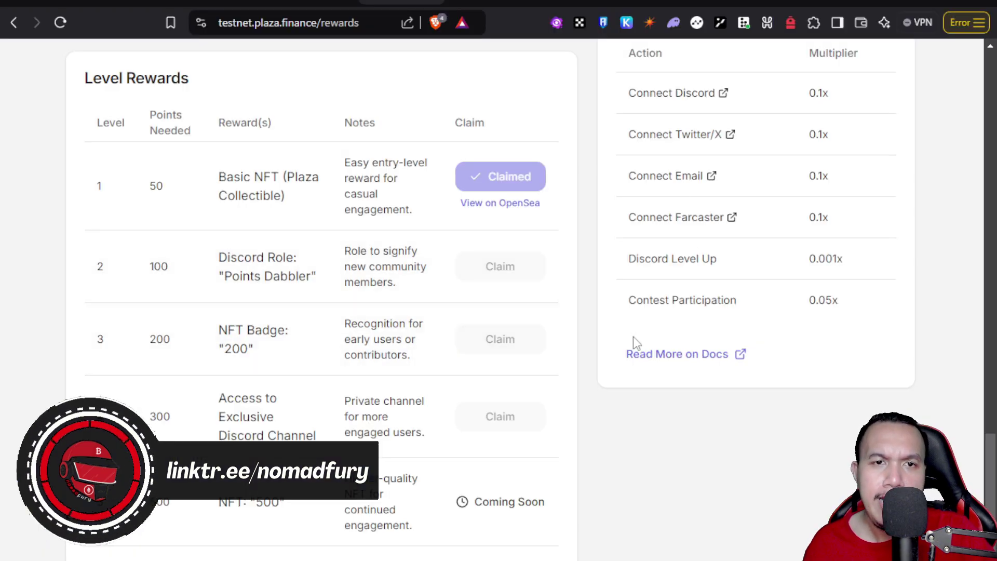
# Check the $31,791.70 portfolio, then open the bondETH Earn page
pyautogui.scroll(20, 601, 351)
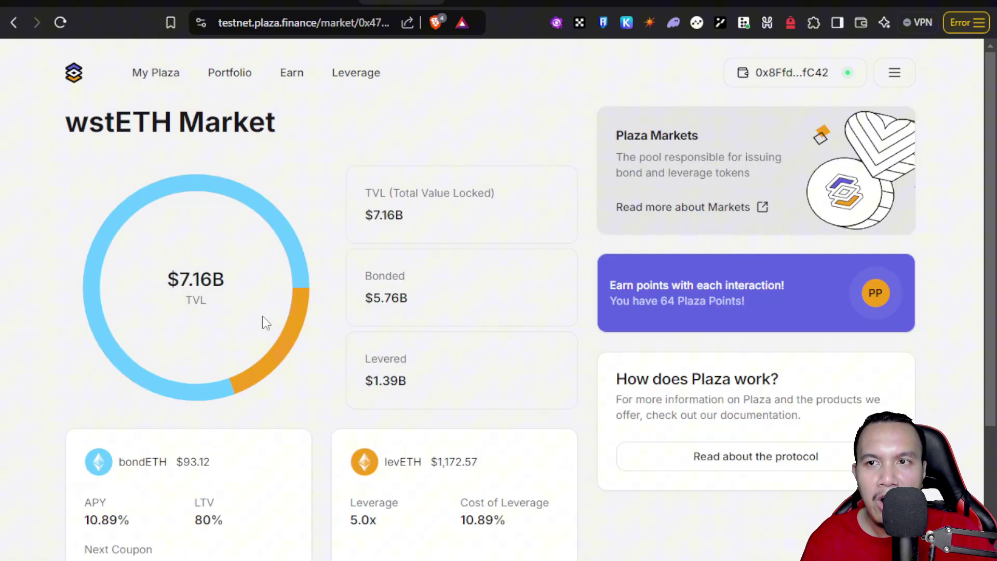
pyautogui.click(221, 72)
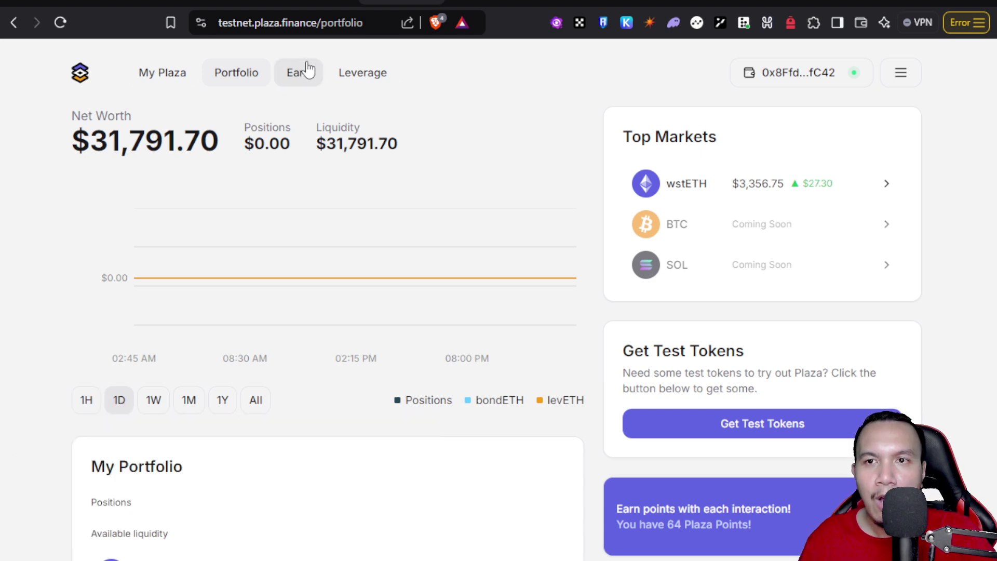
pyautogui.click(302, 73)
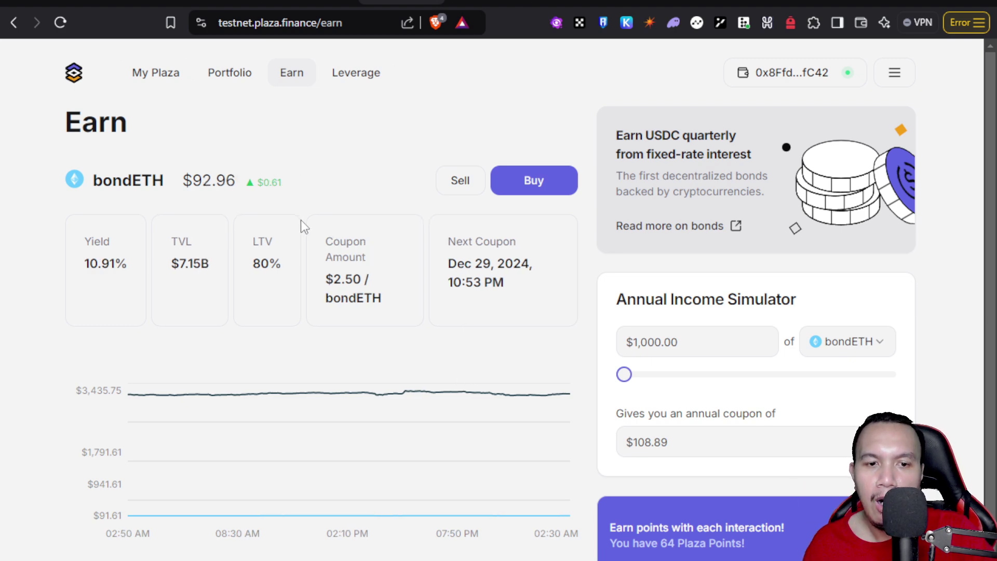
# Buy about 36.02 bondETH with 1 wstETH, approving wstETH spending and confirming the swap
pyautogui.click(535, 182)
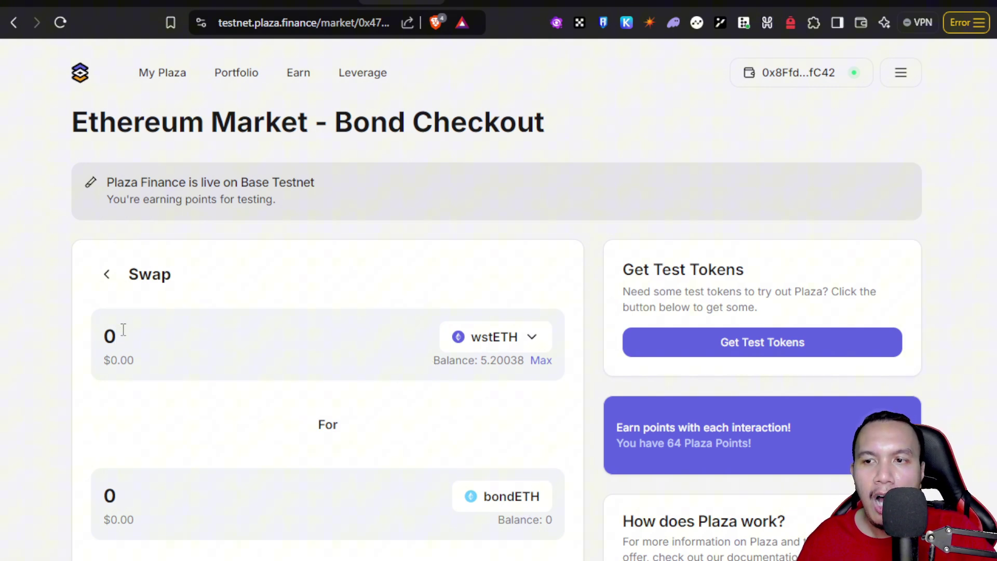
pyautogui.moveTo(123, 329); pyautogui.dragTo(66, 334)
pyautogui.write('1')
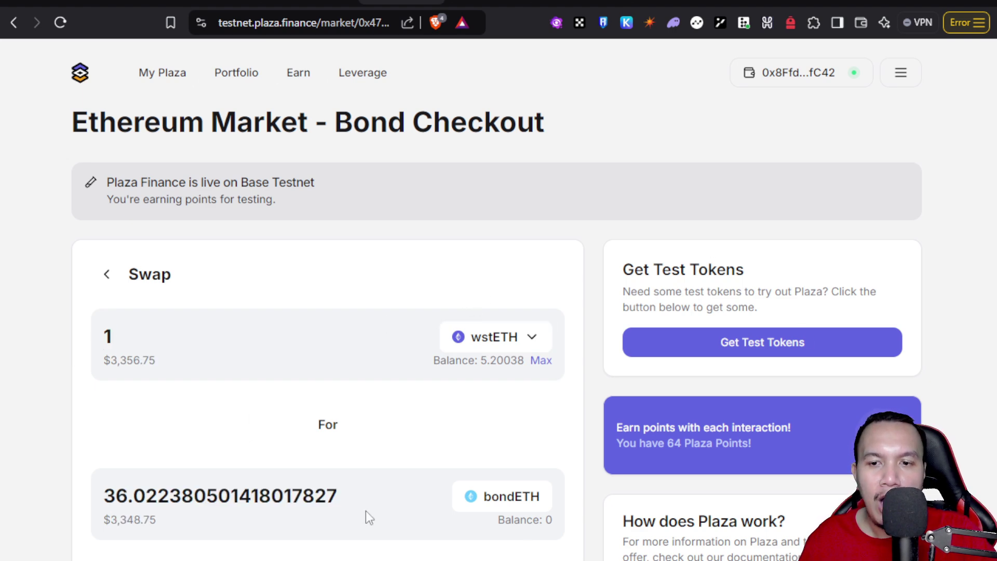
pyautogui.press('Return')
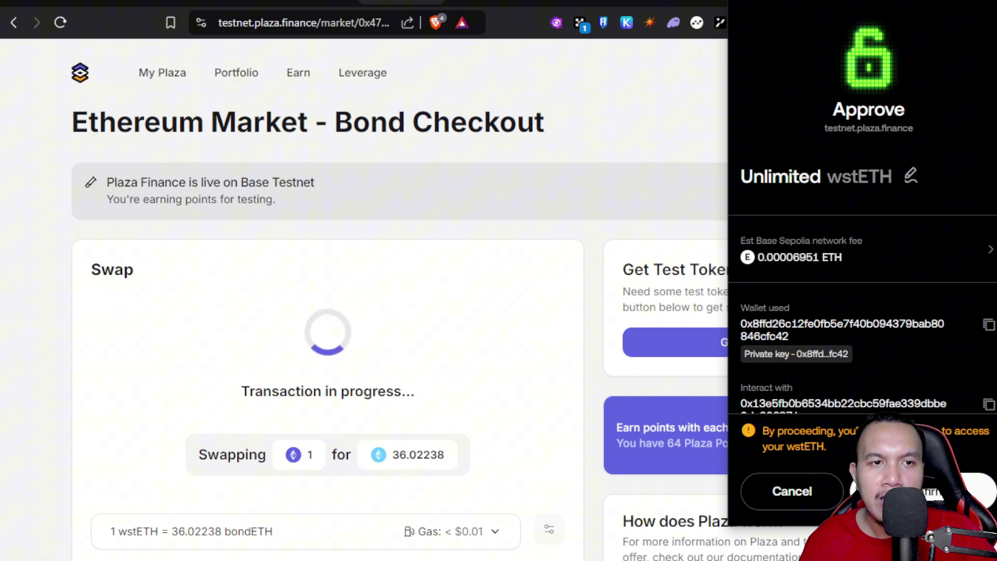
pyautogui.click(966, 491)
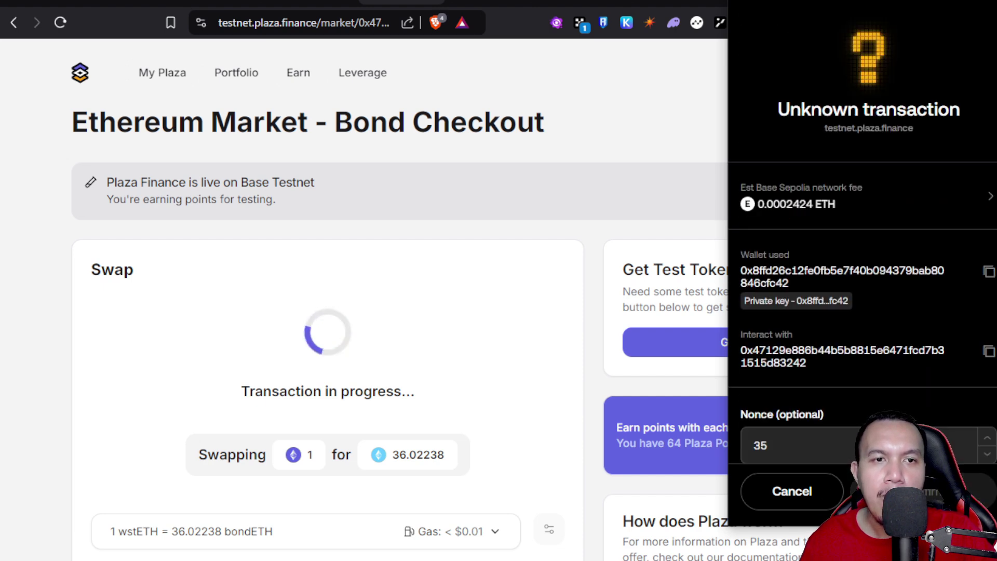
pyautogui.click(857, 491)
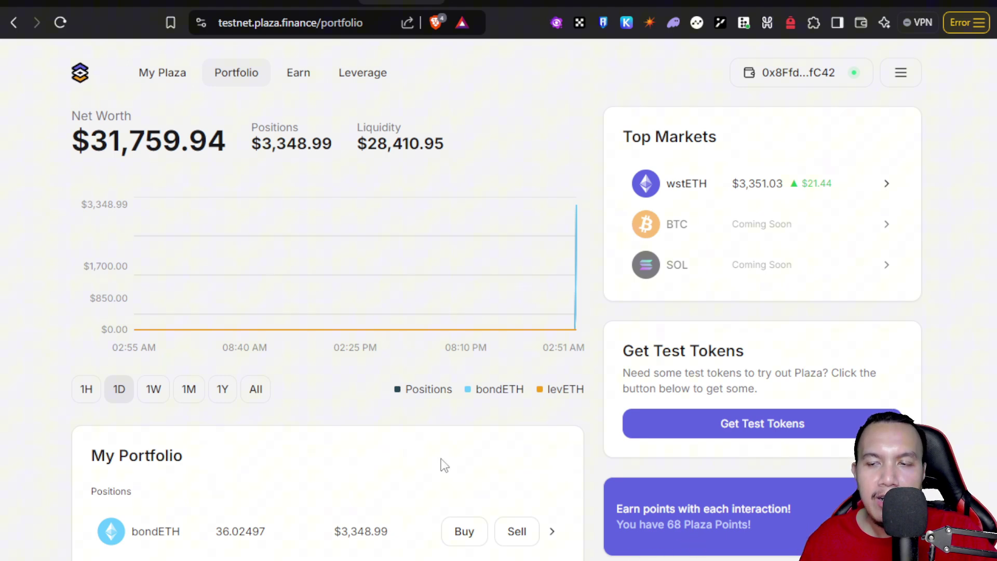
# Sell the entire 36.02497 bondETH position for 1 wstETH, then view the levETH Leverage page
pyautogui.click(516, 530)
pyautogui.click(540, 362)
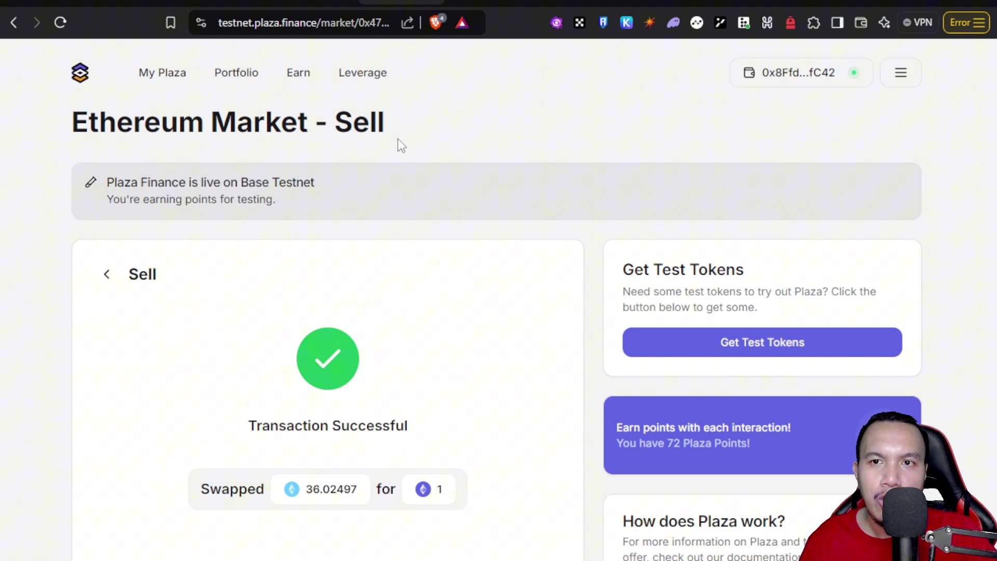
pyautogui.click(366, 81)
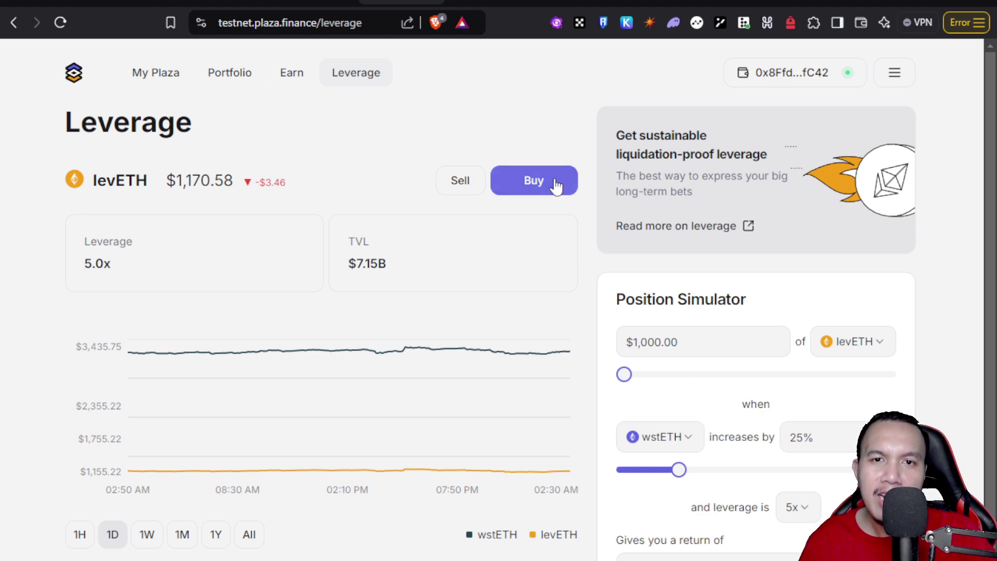
# Buy about 2.87 levETH with 1 wstETH
pyautogui.click(535, 181)
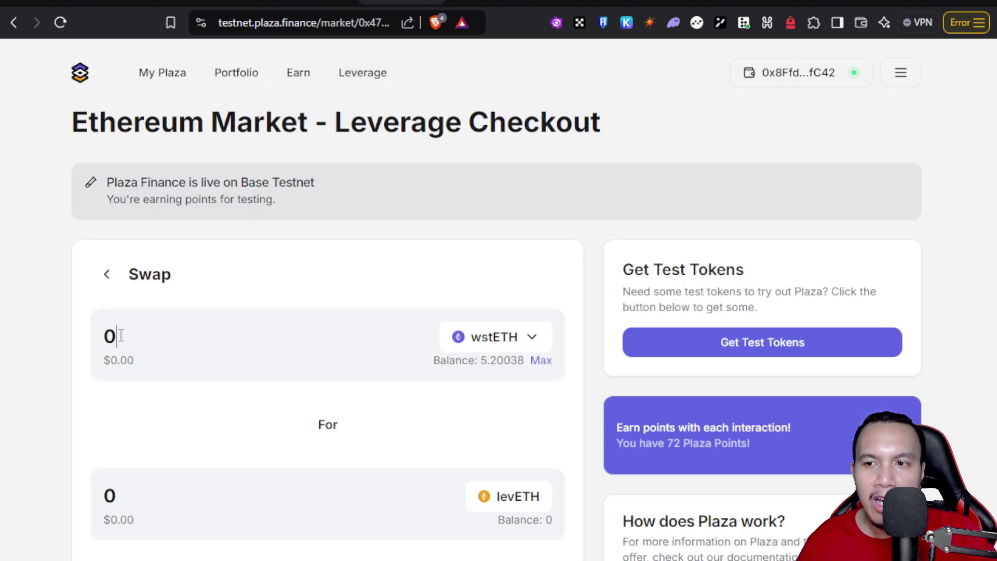
pyautogui.write('1')
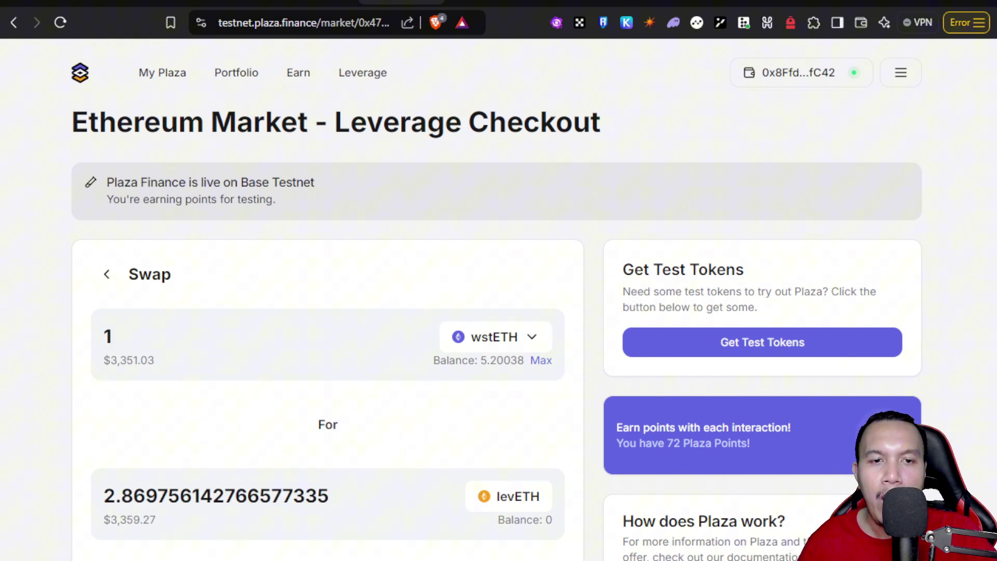
pyautogui.press('Return')
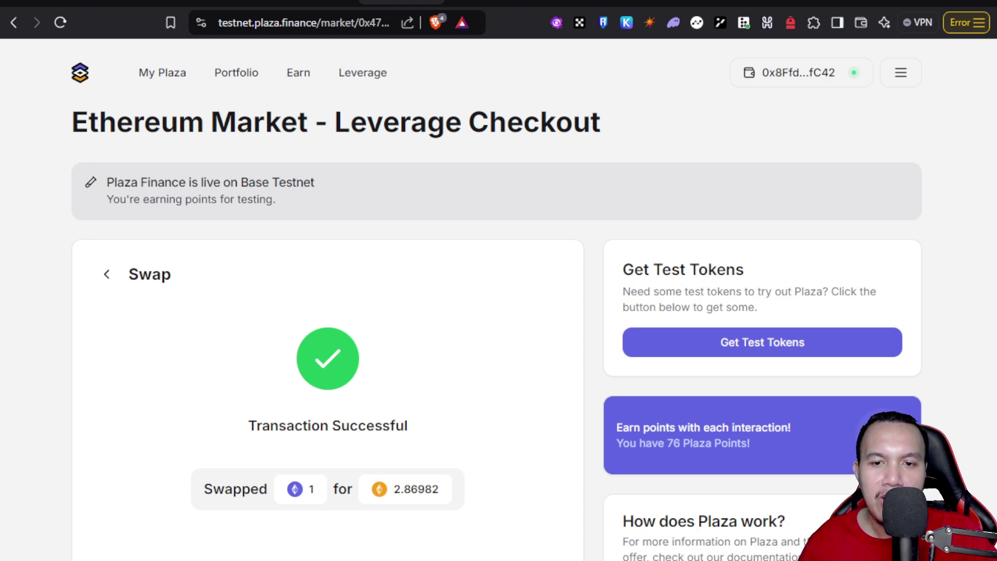
# Sell the whole 2.86982 levETH position from the portfolio using the Max amount
pyautogui.click(236, 72)
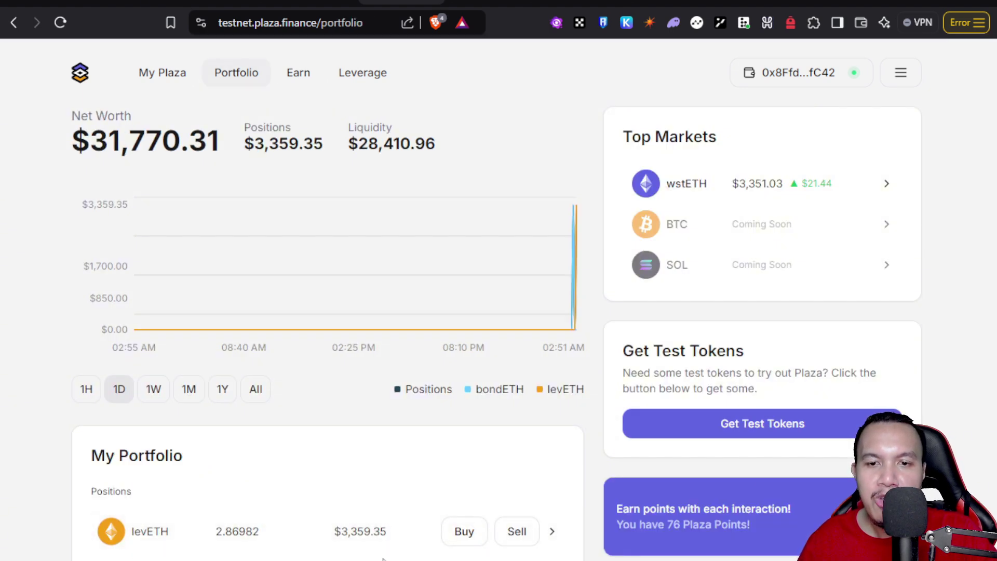
pyautogui.click(516, 532)
pyautogui.click(540, 361)
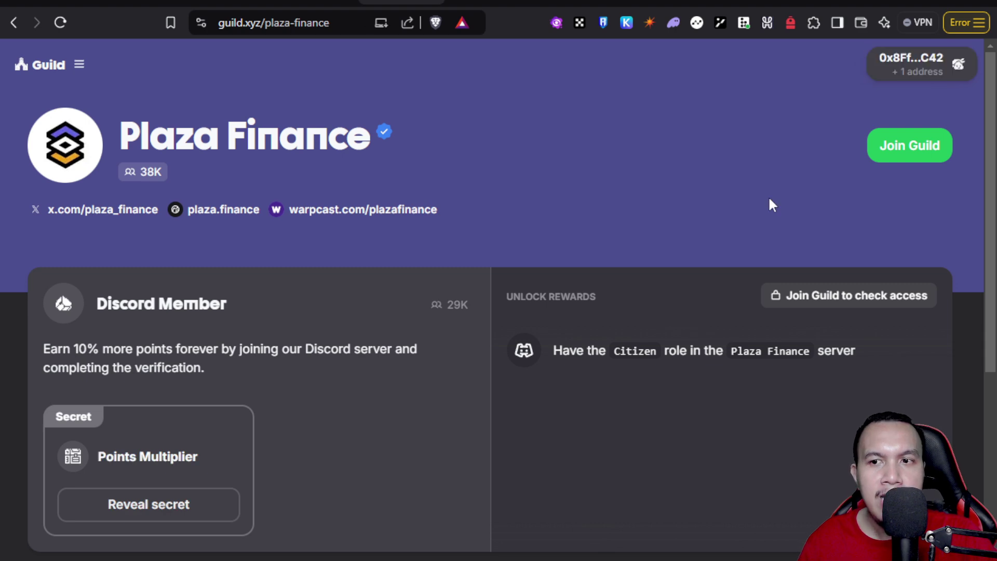
# Join the Plaza Finance guild on Guild.xyz
pyautogui.click(917, 152)
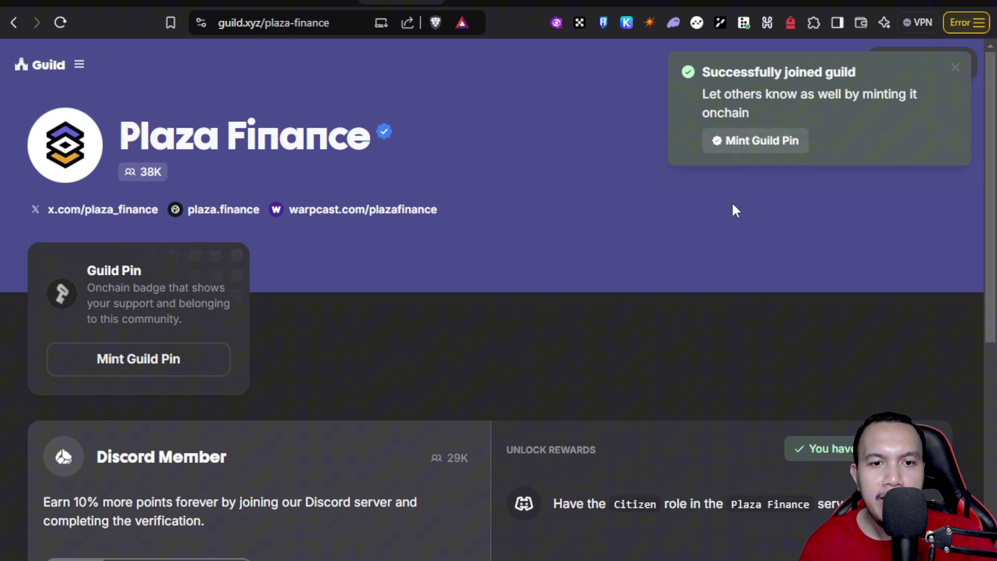
pyautogui.scroll(-4, 752, 261)
pyautogui.scroll(4, 748, 258)
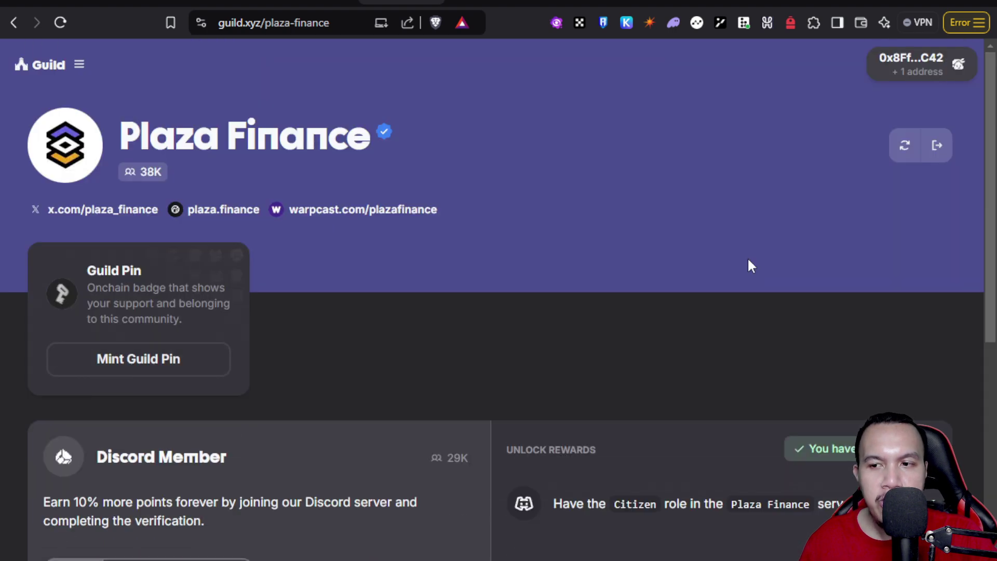
pyautogui.scroll(-4, 749, 260)
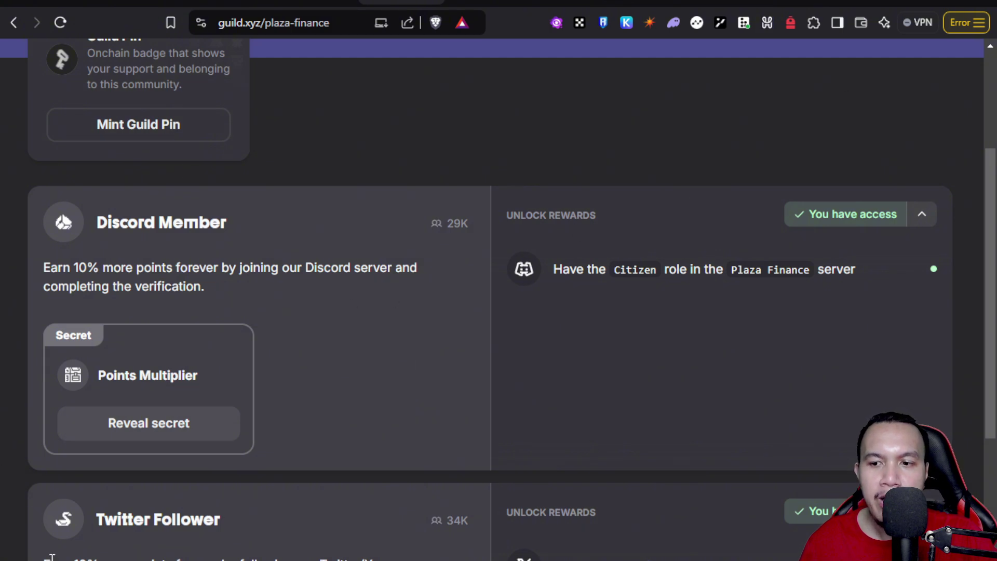
# Reveal the Discord Member, Twitter Follower and Emailer points multiplier secrets
pyautogui.click(154, 430)
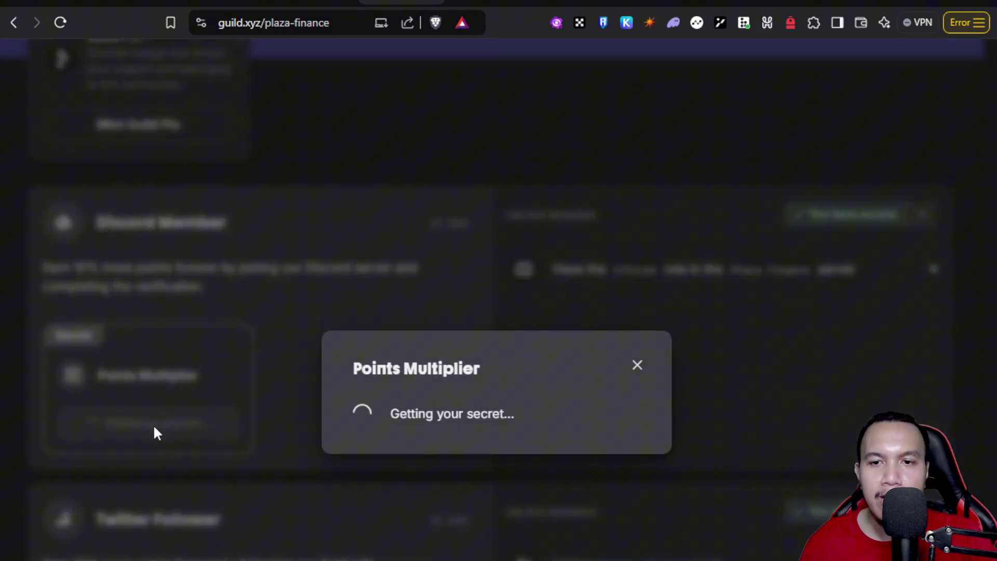
pyautogui.click(637, 353)
pyautogui.scroll(-5, 174, 404)
pyautogui.click(174, 401)
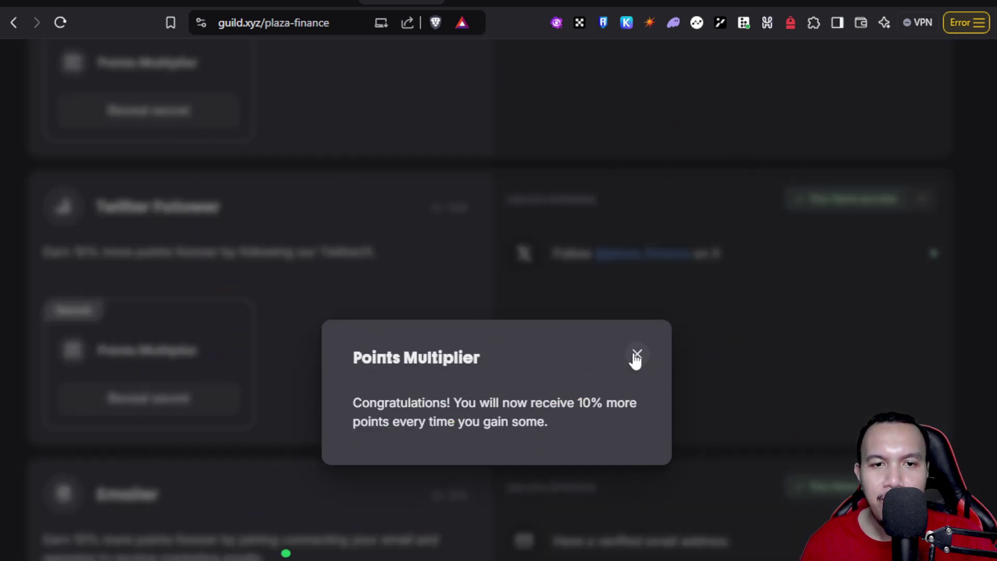
pyautogui.click(634, 356)
pyautogui.scroll(-4, 227, 386)
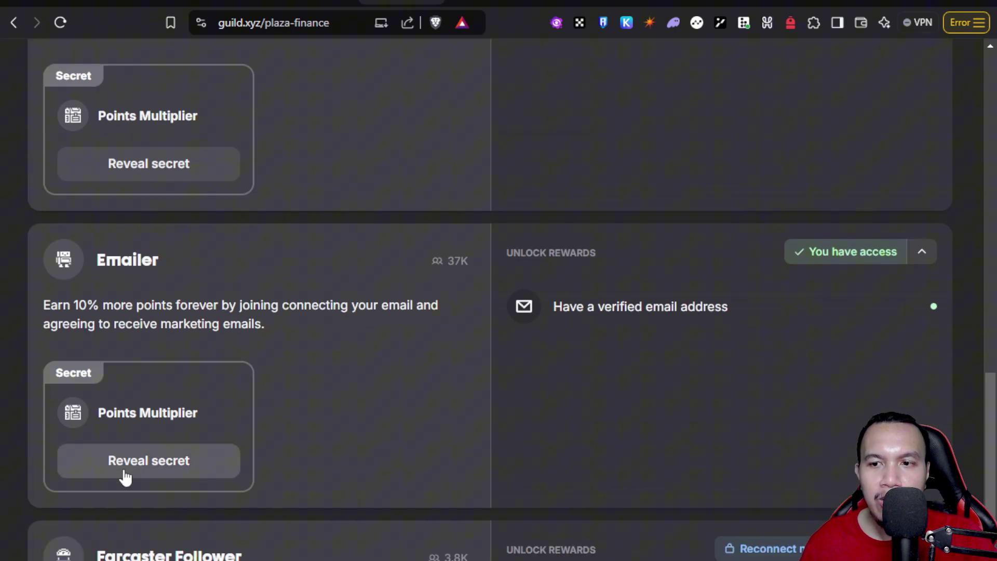
pyautogui.click(137, 470)
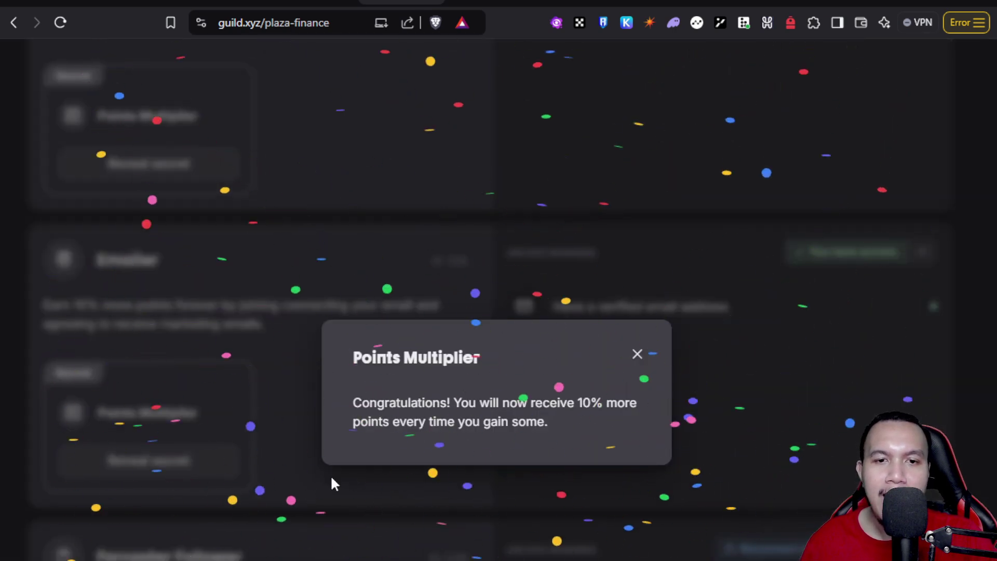
pyautogui.click(637, 356)
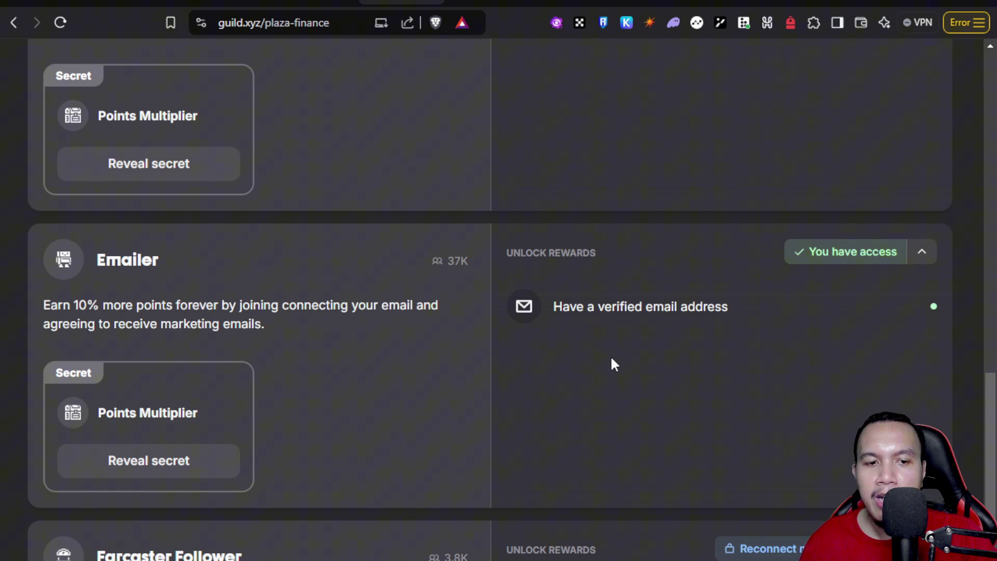
pyautogui.scroll(-3, 611, 358)
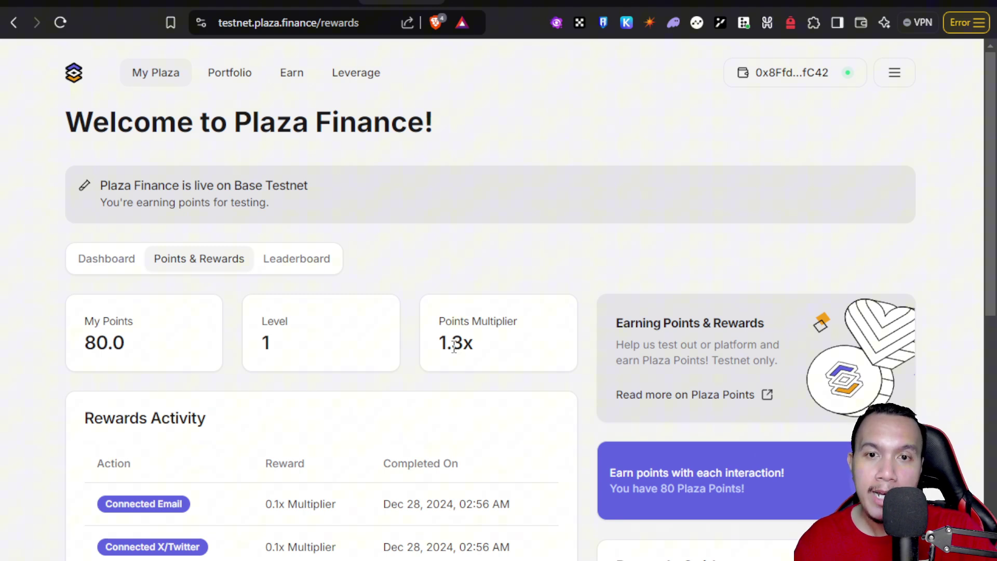
pyautogui.scroll(-6, 834, 415)
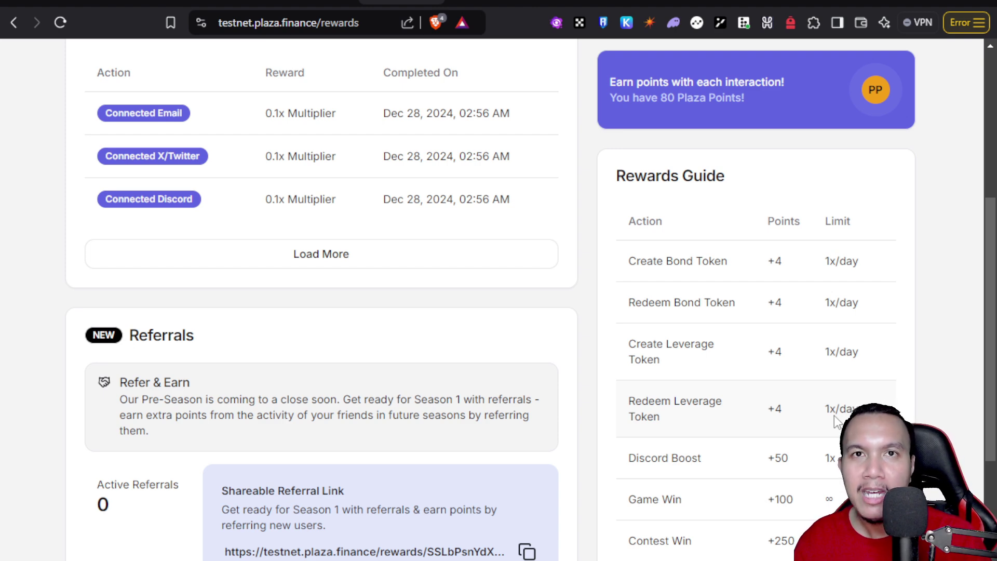
pyautogui.scroll(6, 834, 415)
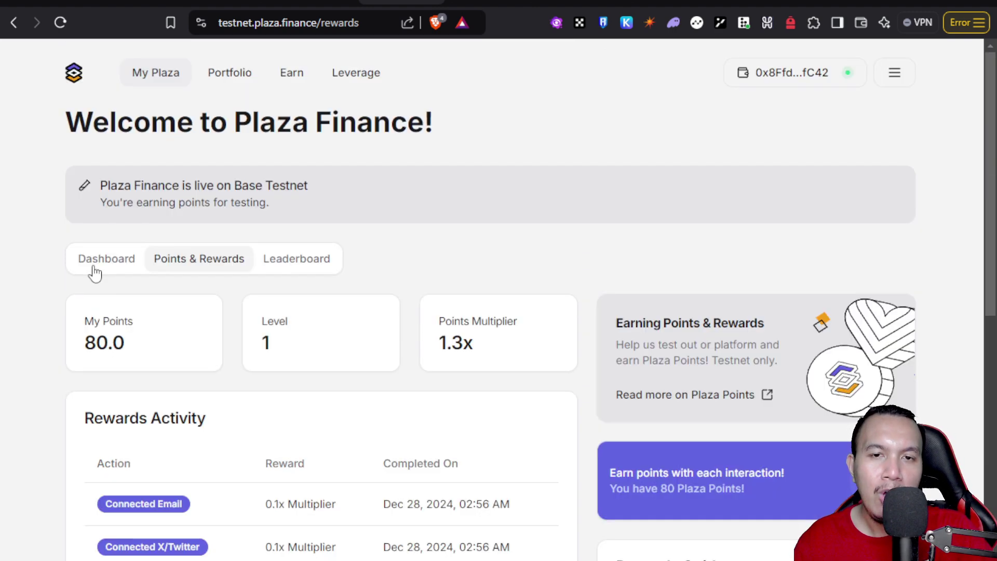